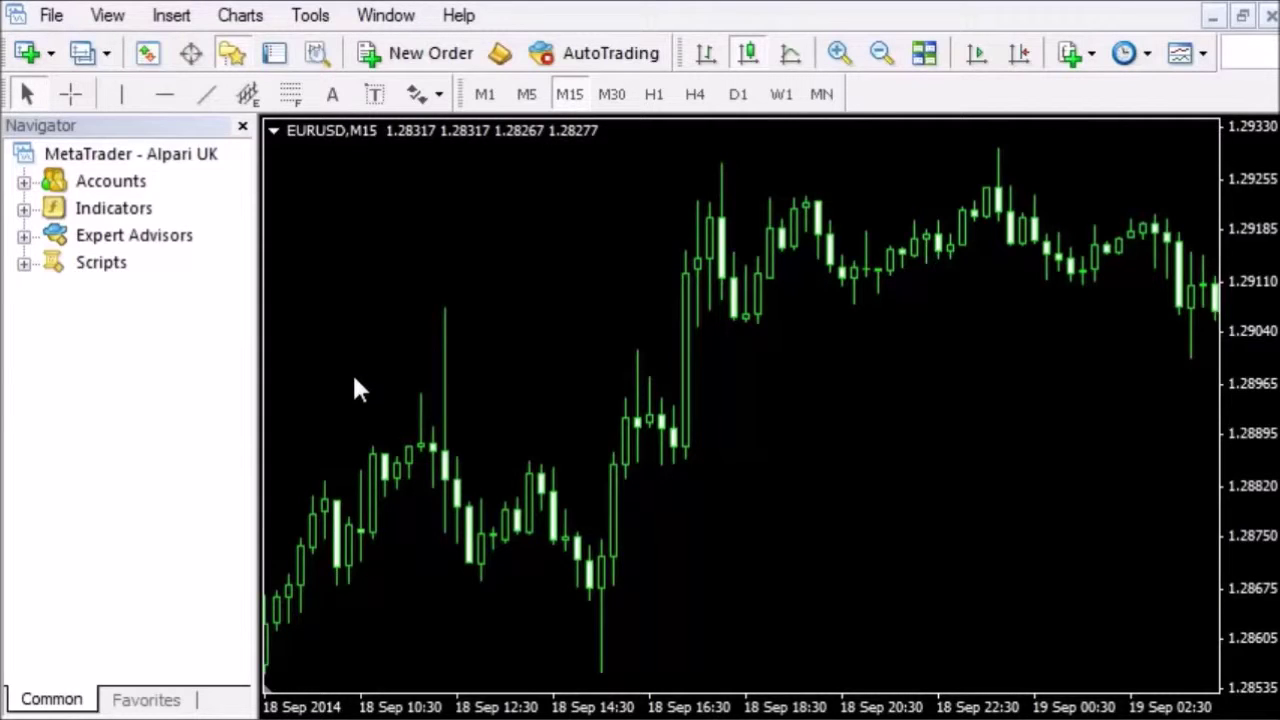
Add the Stochastic indicator with its default settings to the EURUSD M15 chart
click(23, 209)
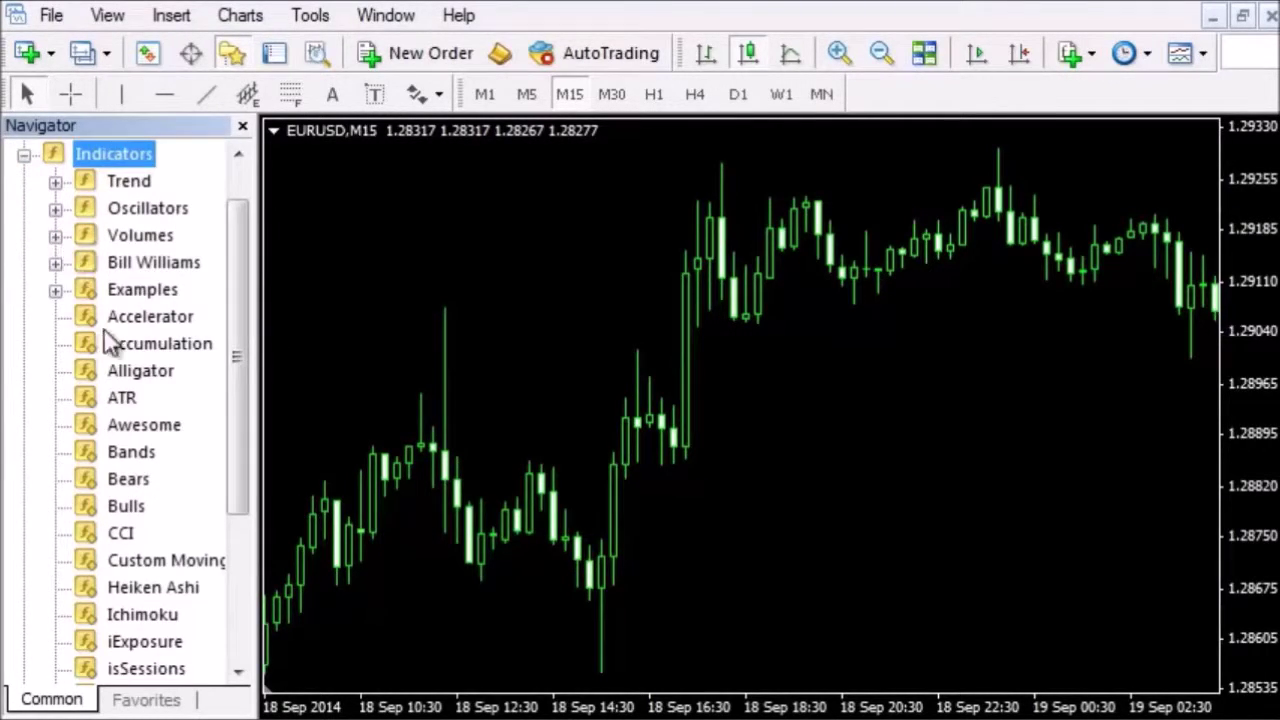
click(108, 372)
key(s)
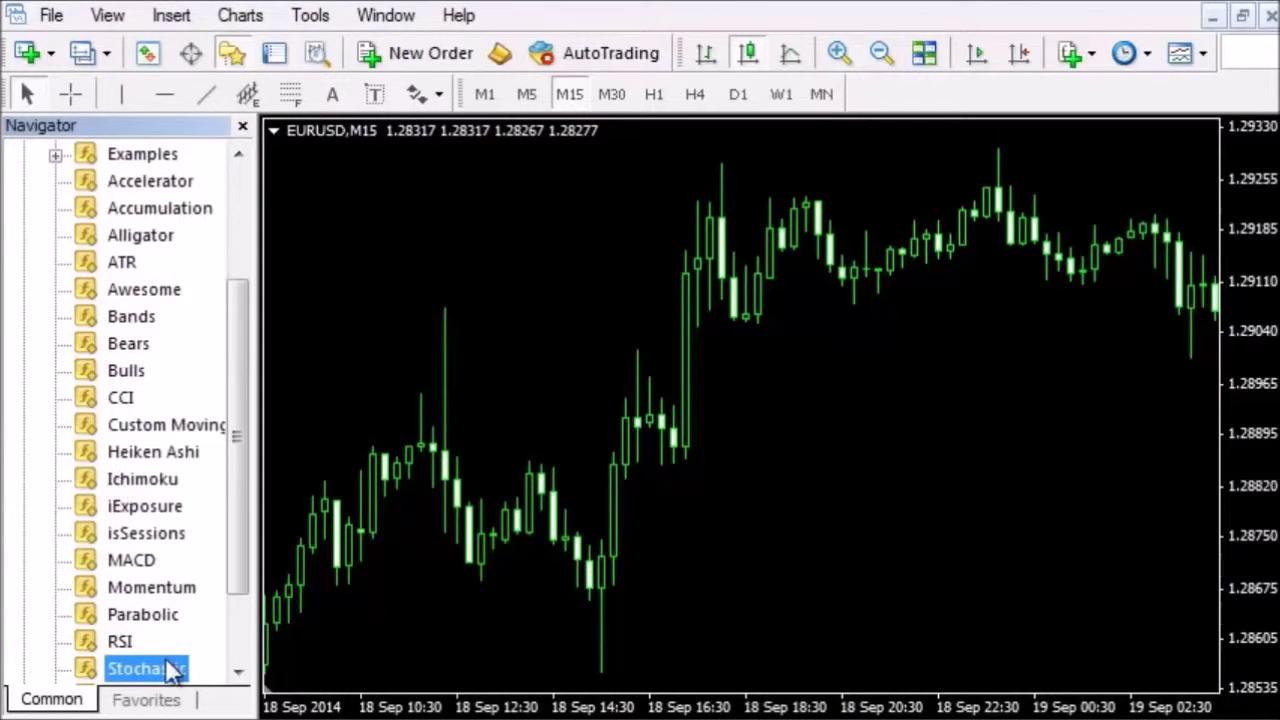
double_click(166, 668)
click(571, 460)
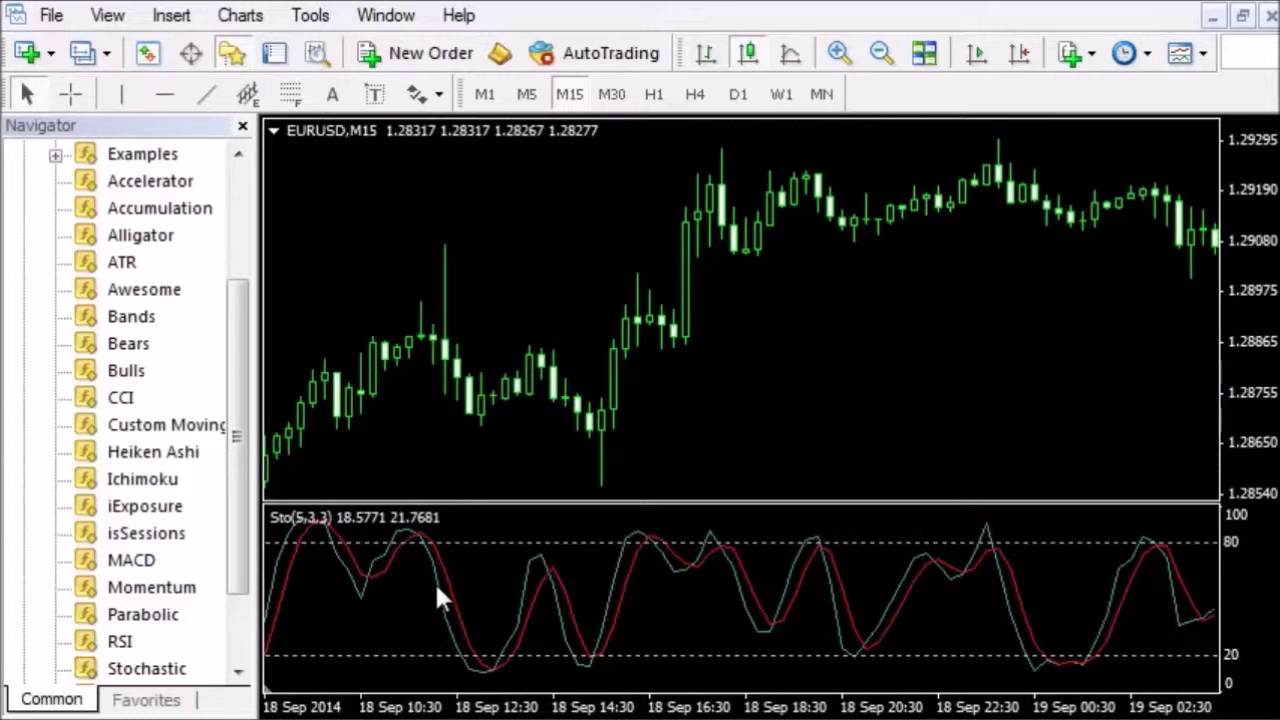
mouse_move(452, 592)
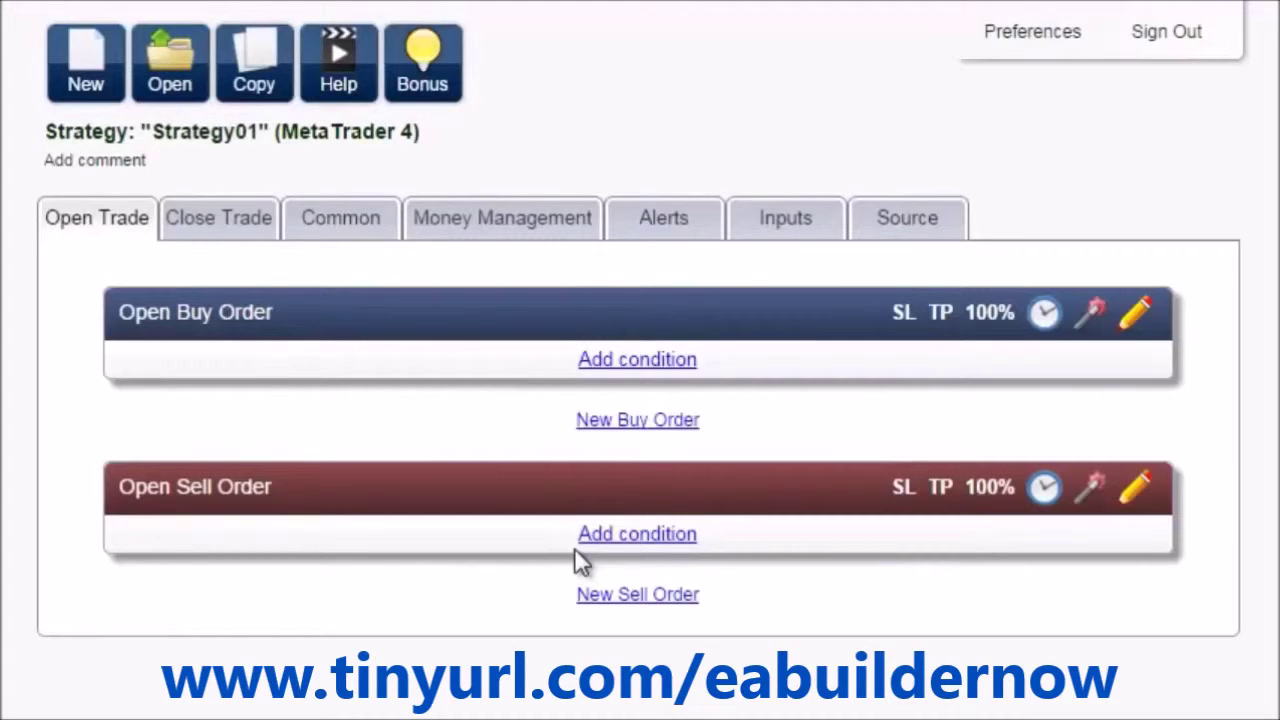
Switch to EA Builder and create a new MetaTrader 4 indicator named "Extreme Turns"
click(88, 84)
click(648, 255)
click(628, 296)
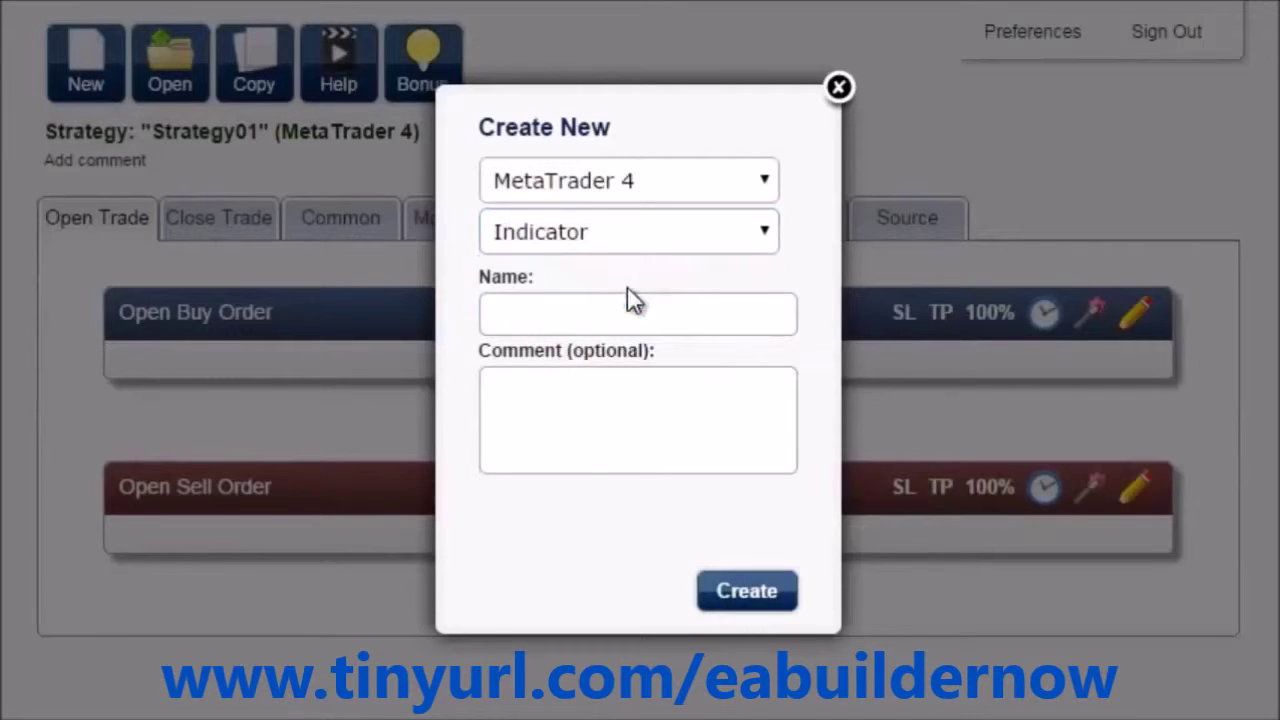
click(591, 320)
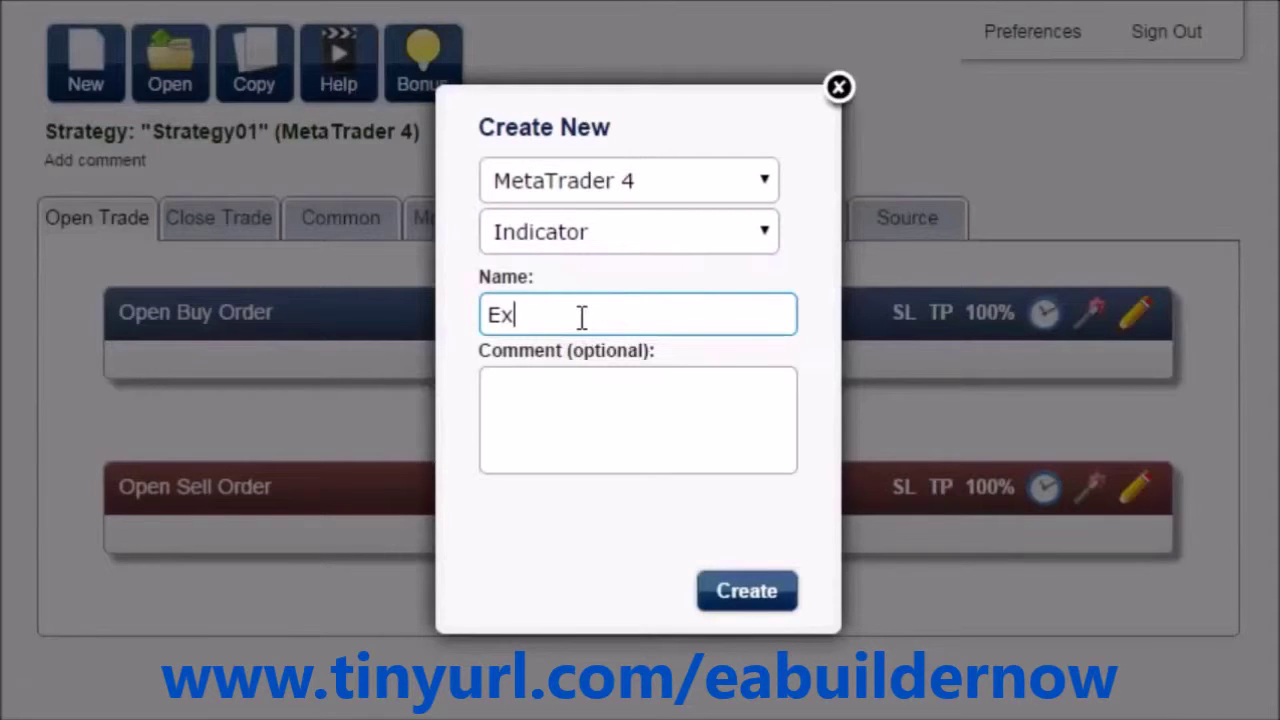
text(Extreme Turns)
click(733, 589)
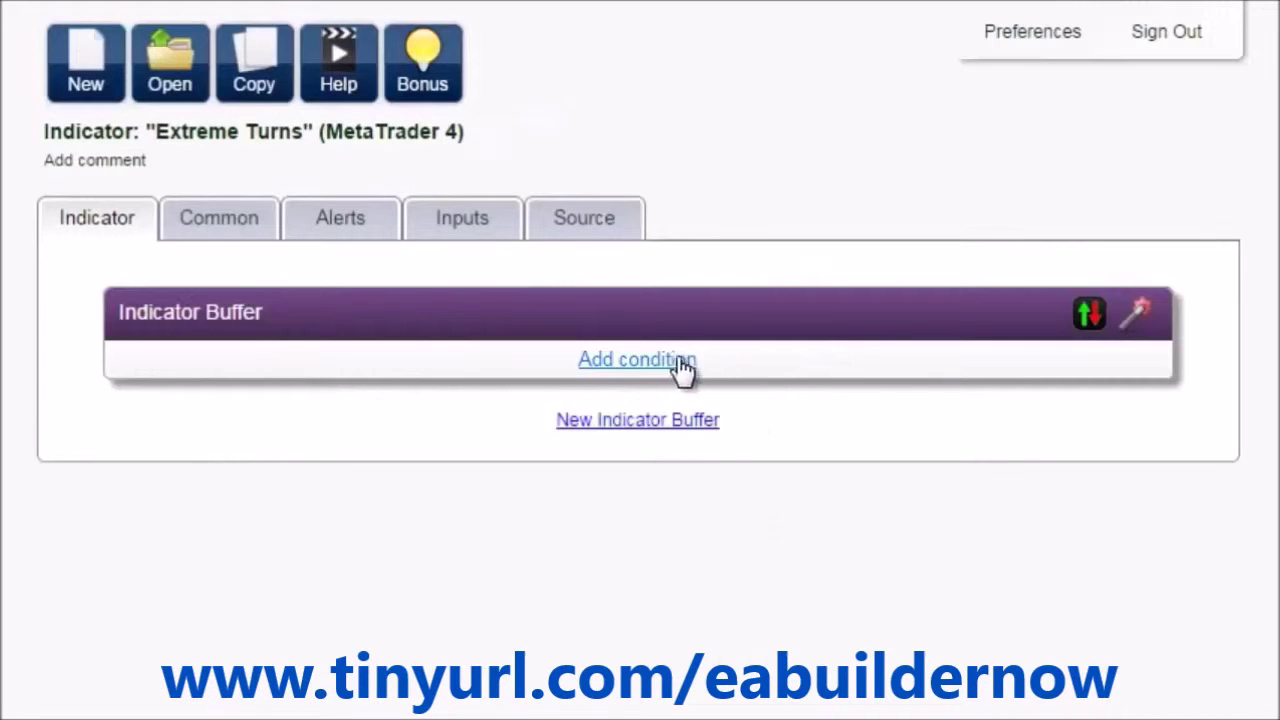
Start a condition in the indicator buffer with the Stochastic Oscillator's base line as its first operand
click(675, 362)
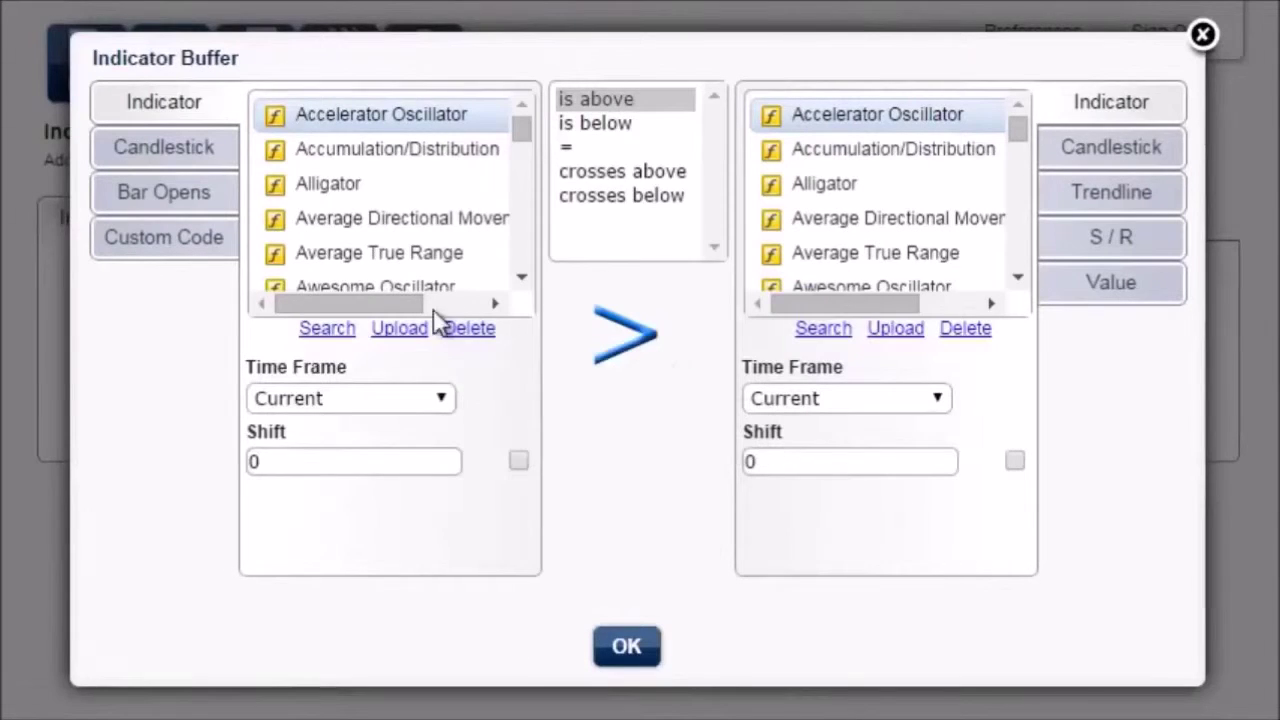
click(333, 333)
text(s)
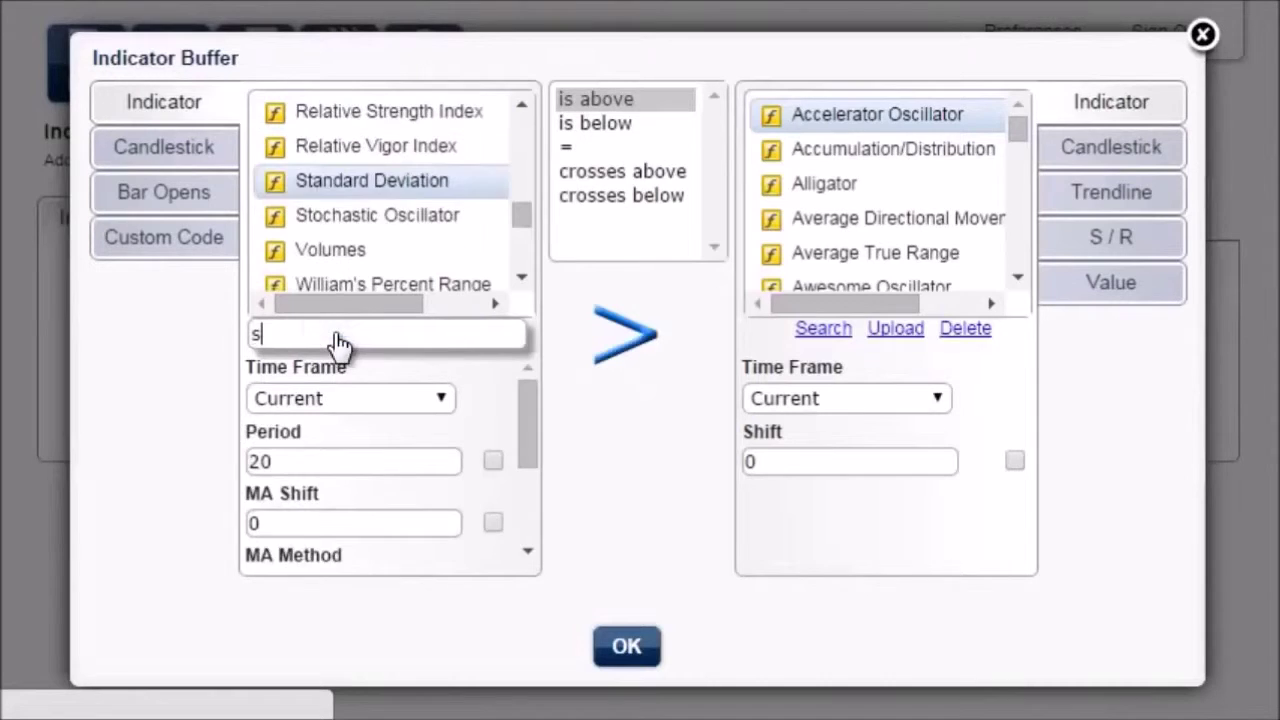
text(tocha)
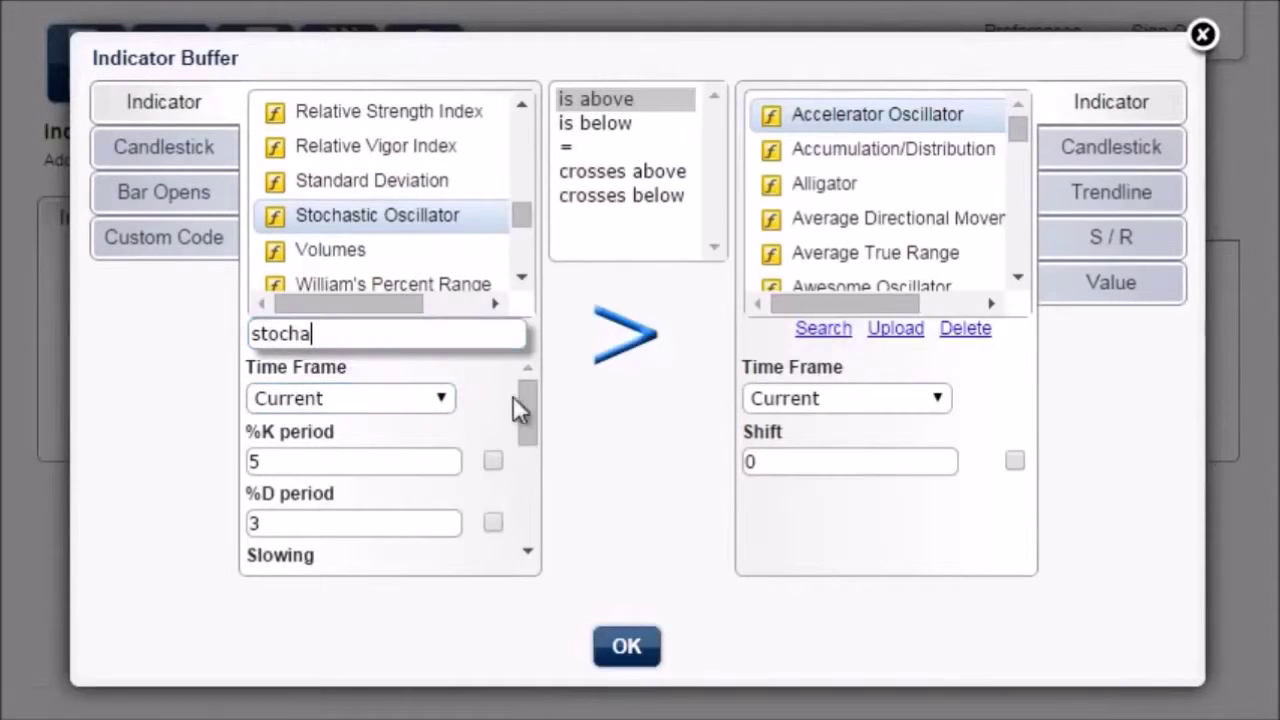
drag(517, 408, 514, 494)
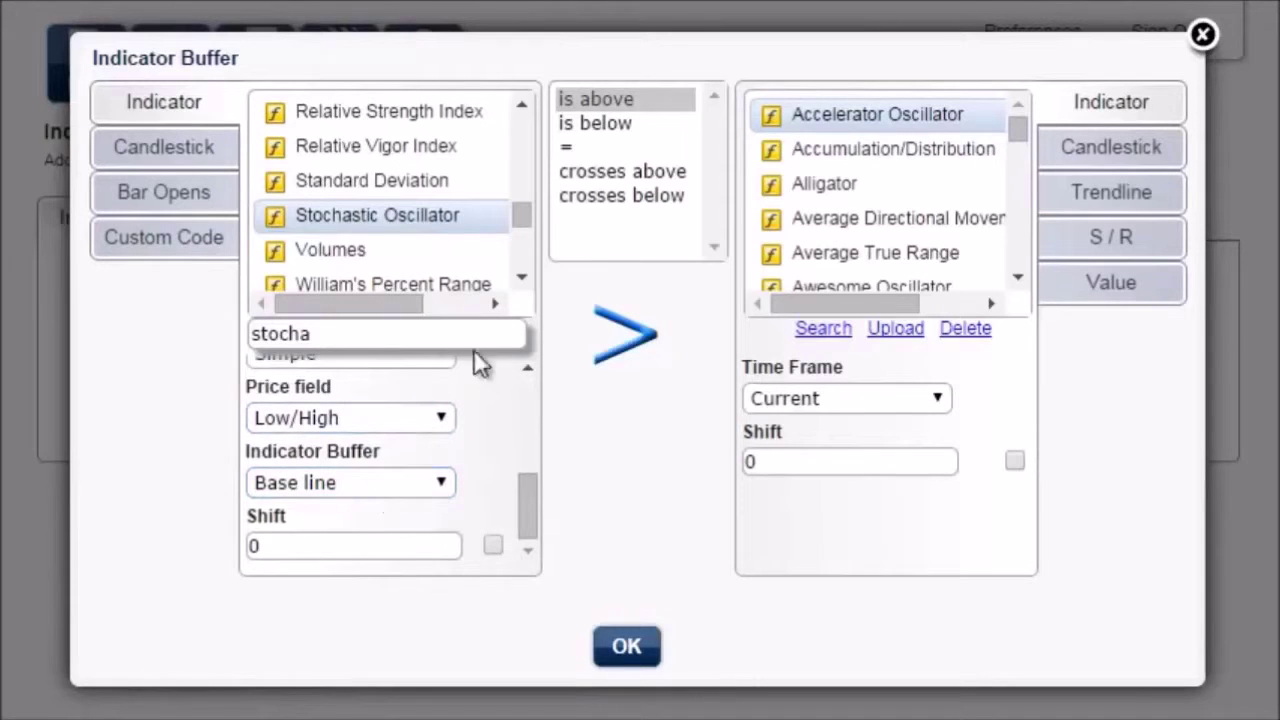
Complete the condition as "crosses above" the Stochastic Oscillator, using its Signal line as the second operand
click(620, 172)
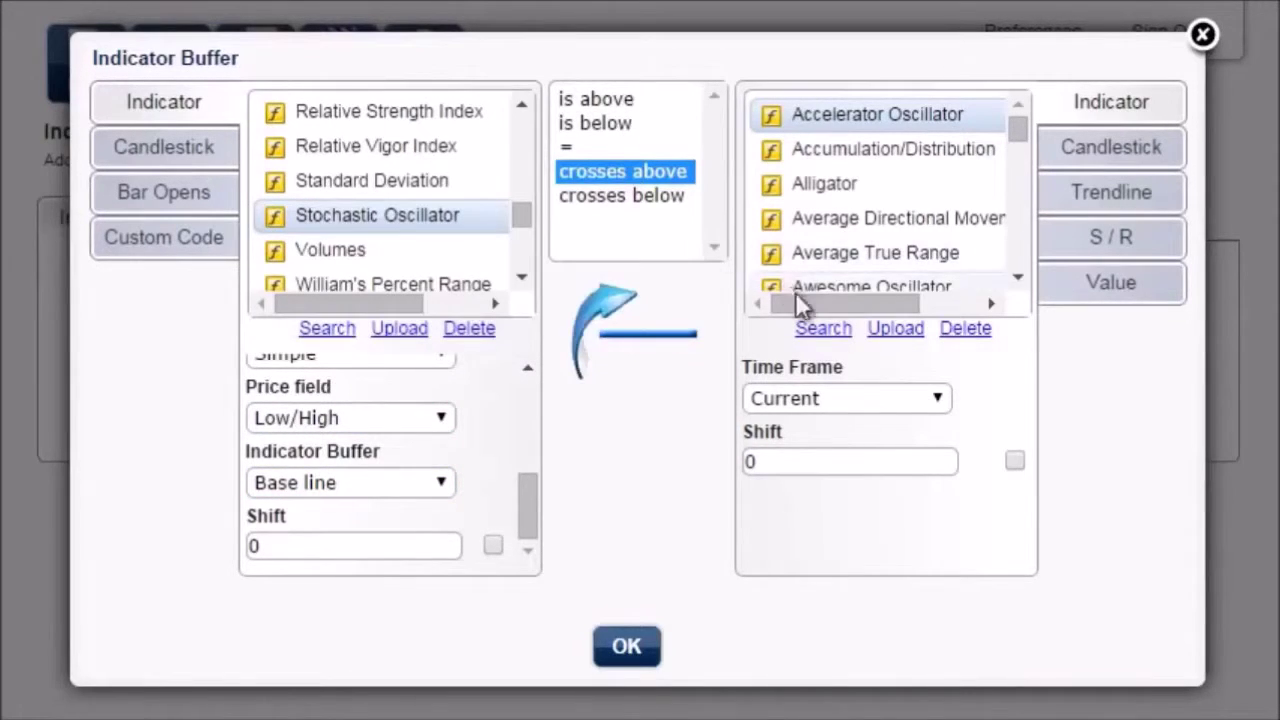
click(823, 330)
text(sto)
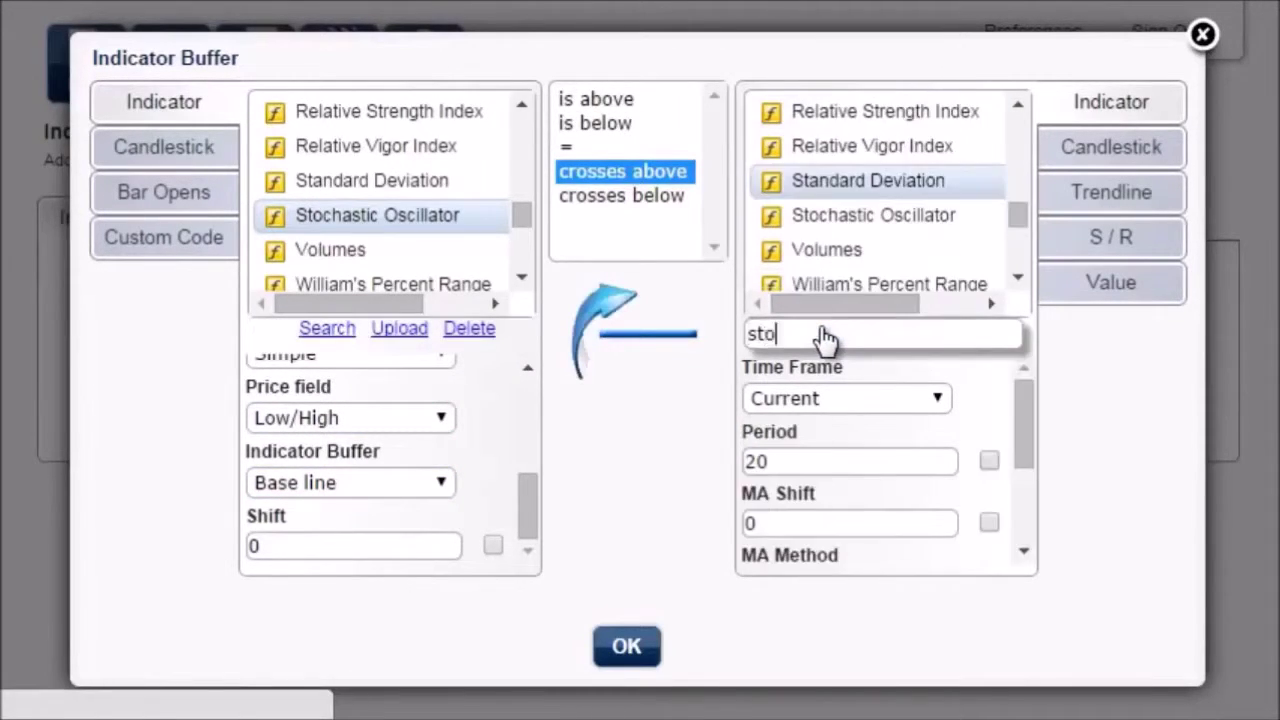
text(cha)
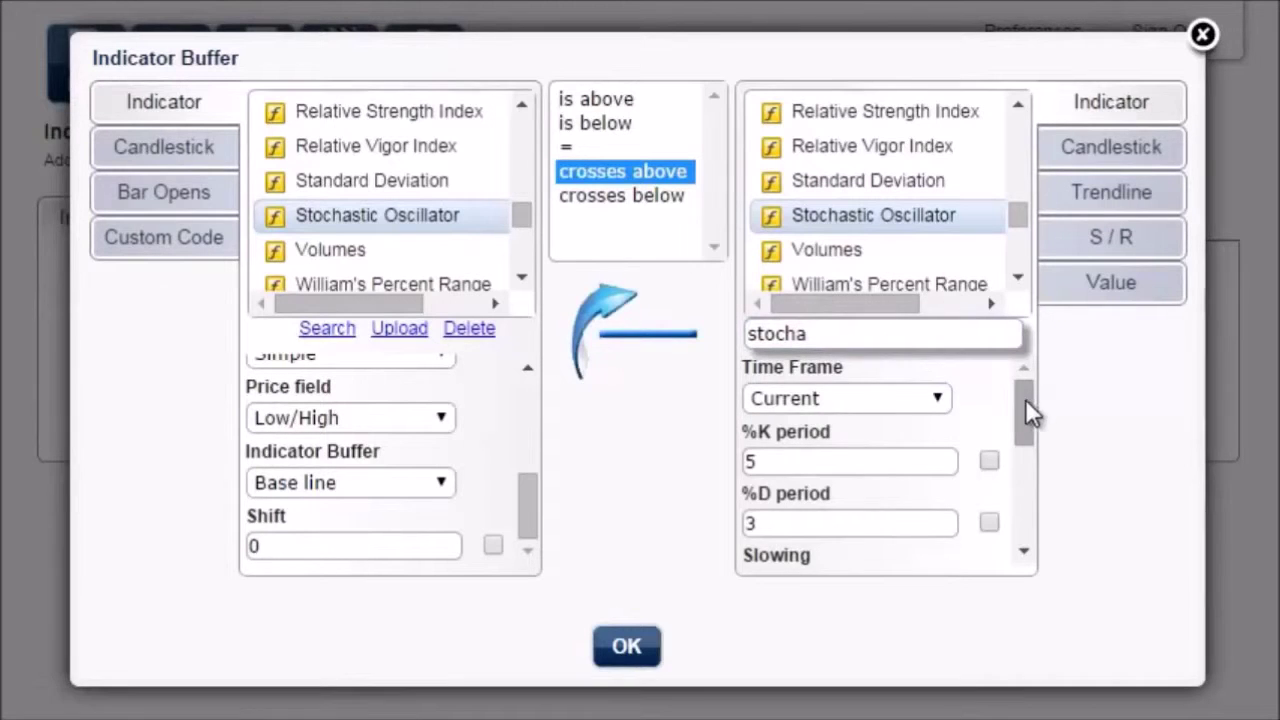
drag(1025, 398, 1026, 500)
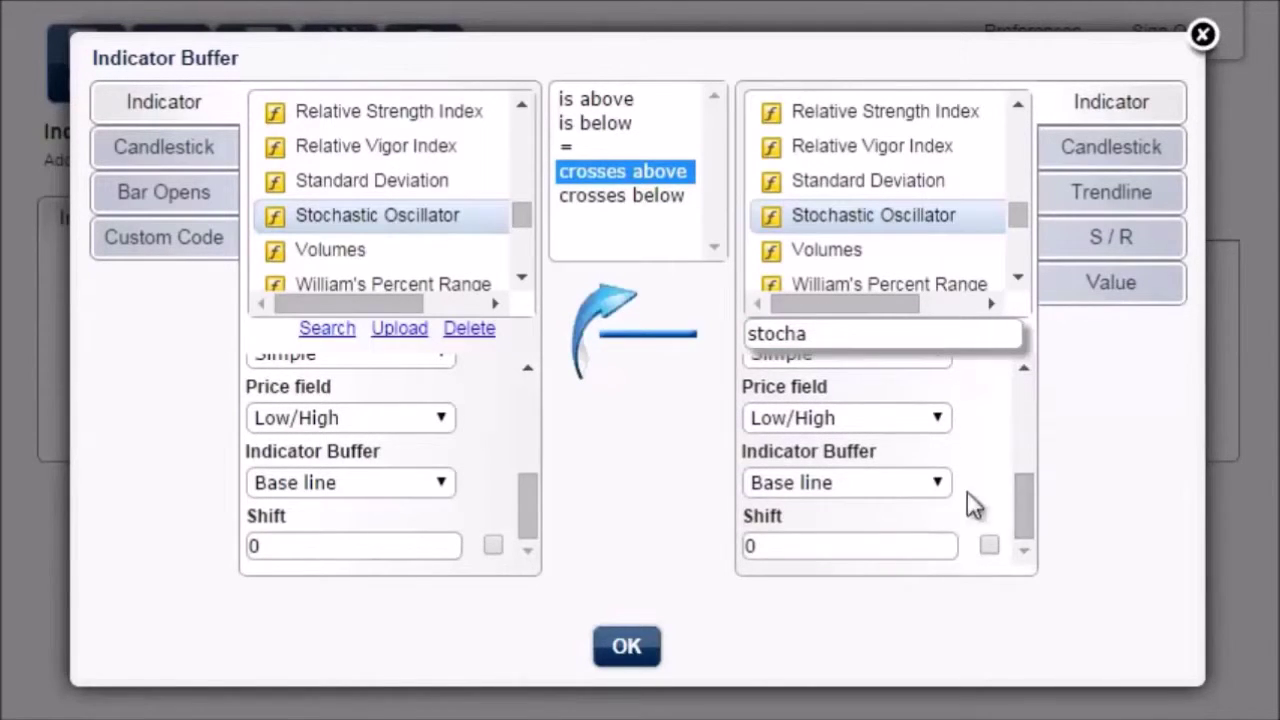
click(937, 485)
click(886, 531)
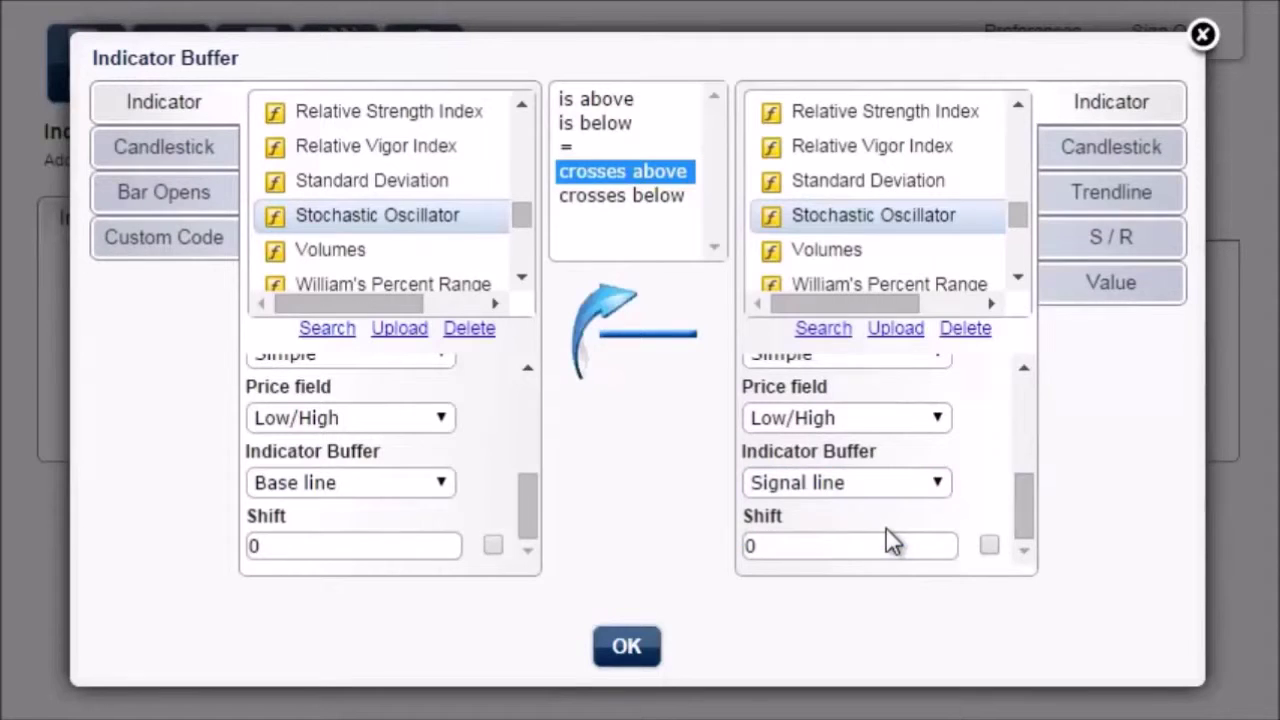
click(646, 651)
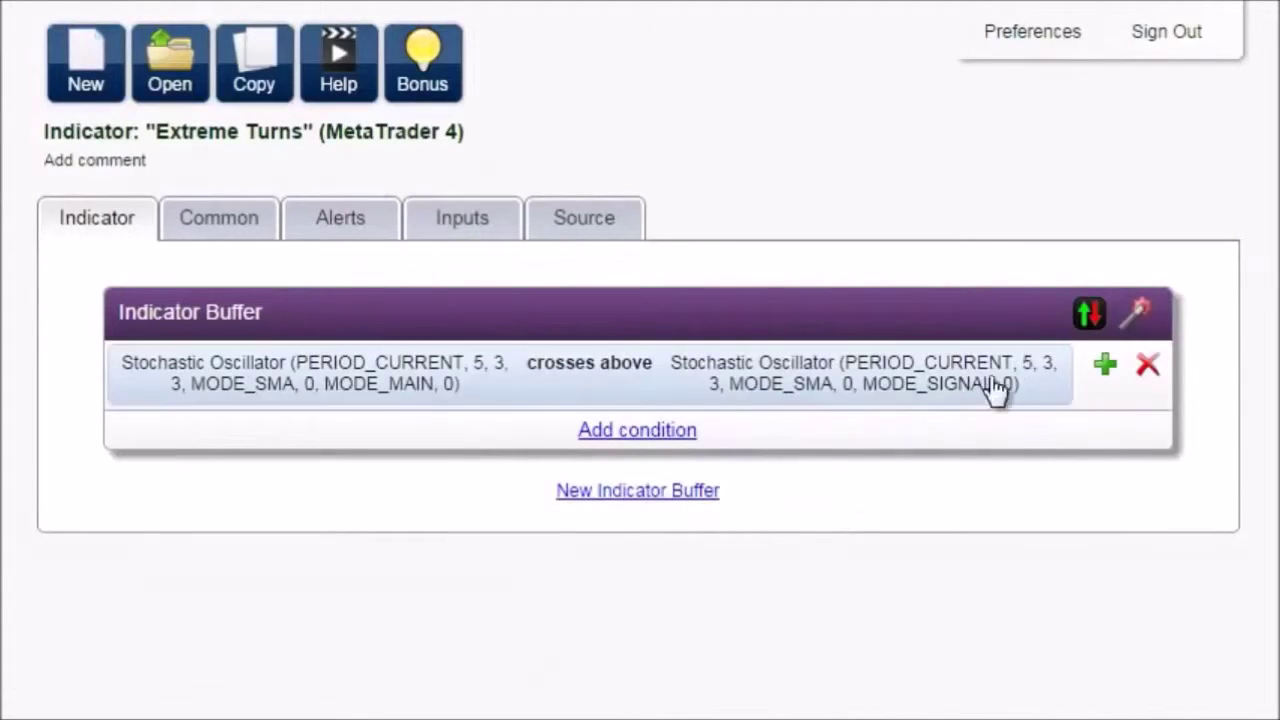
Make the buffer display a blue Arrow Up of width 1 labelled "Buy" at the current candlestick's low
click(1090, 318)
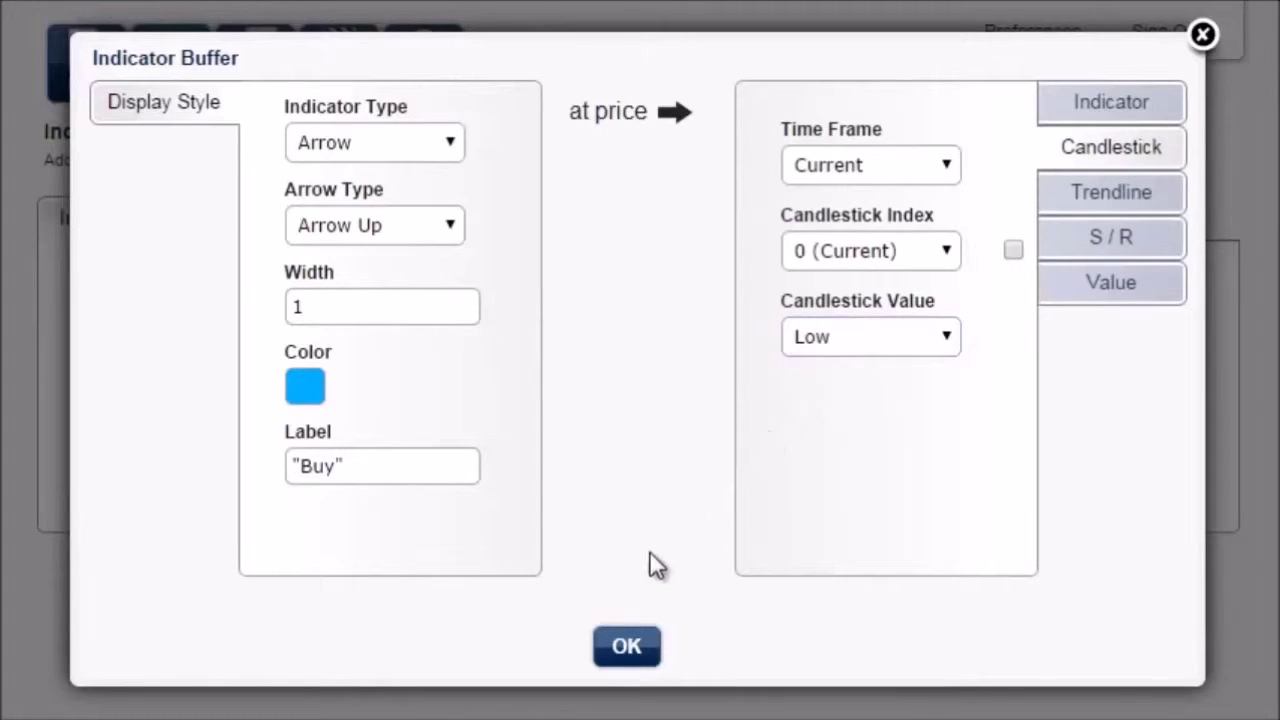
click(627, 647)
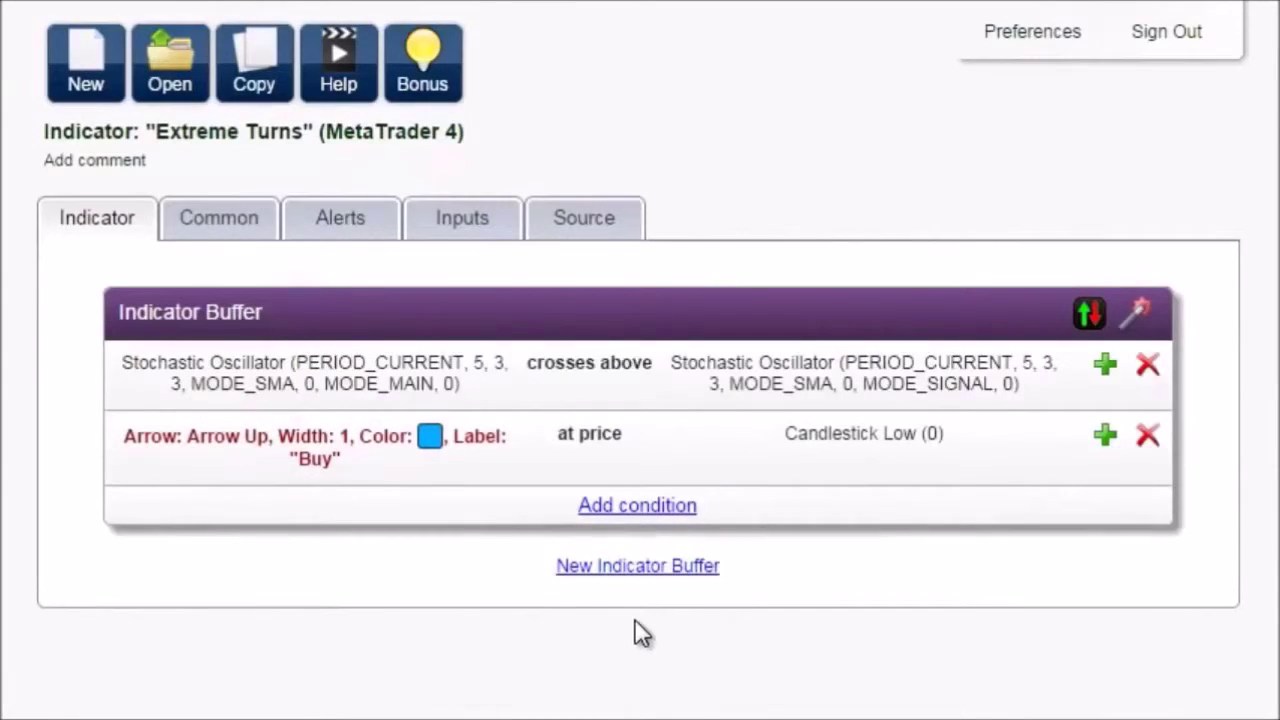
Add a second indicator buffer and auto-generate its opposite rules: Stochastic crosses below, with a red "Sell" Arrow Down at the candlestick high
click(643, 566)
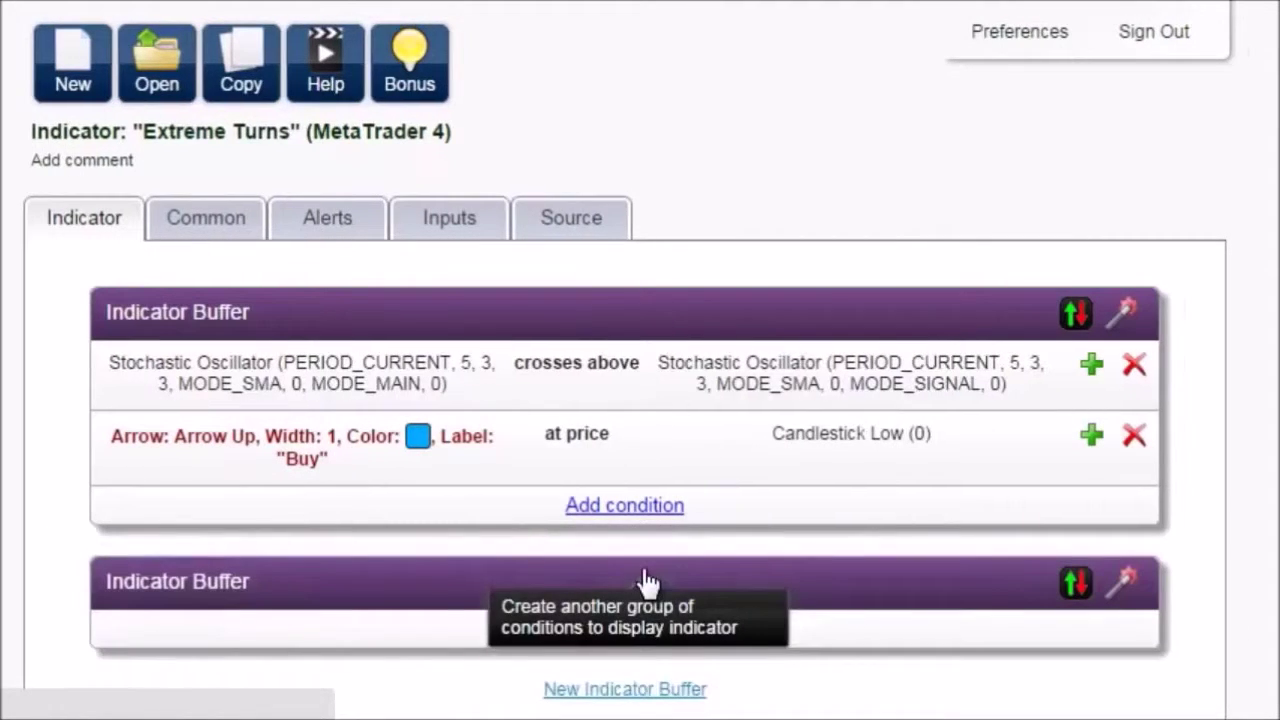
click(1119, 584)
scroll(1115, 578, down, 3)
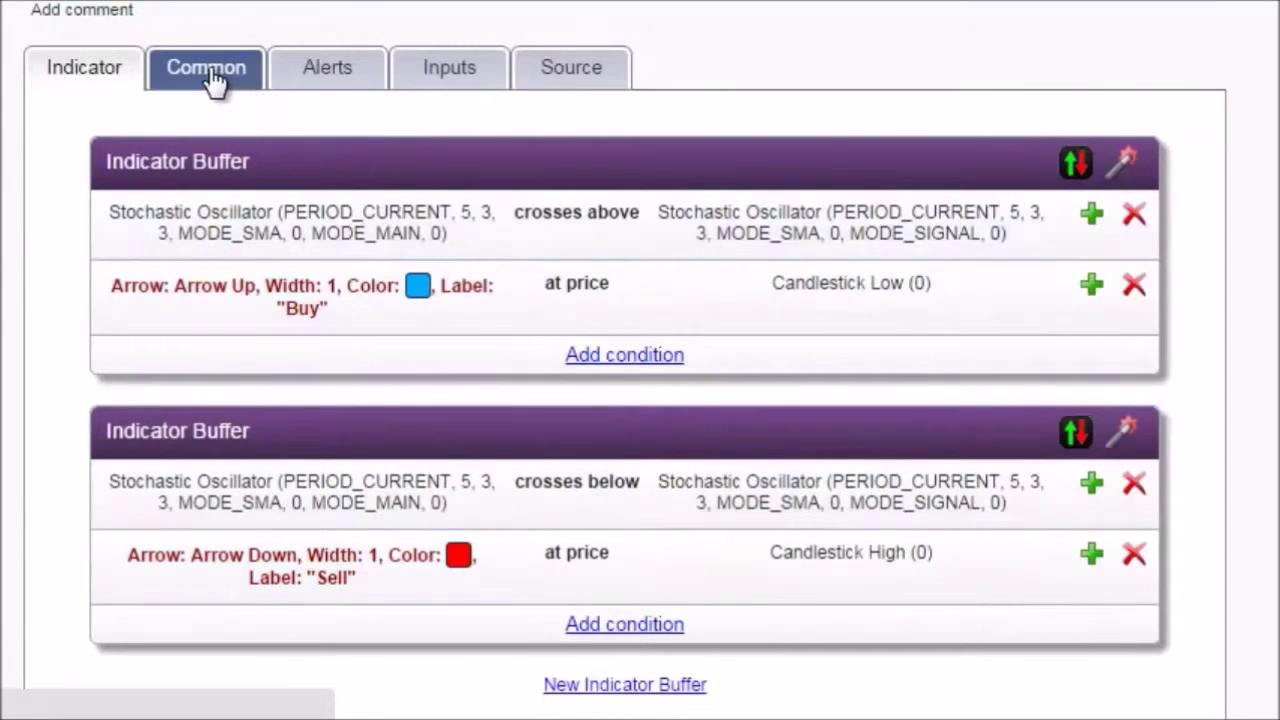
In the common settings, choose Indicator In Chart Window as the indicator's display location
click(212, 78)
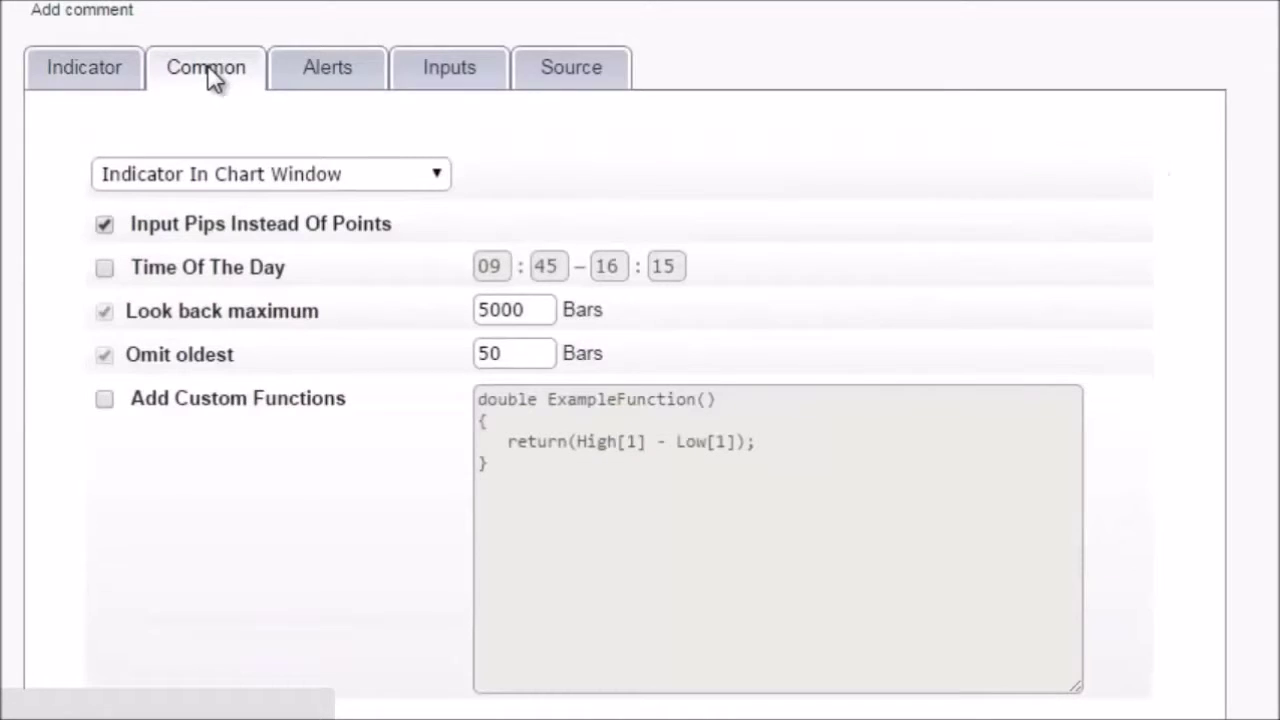
click(226, 176)
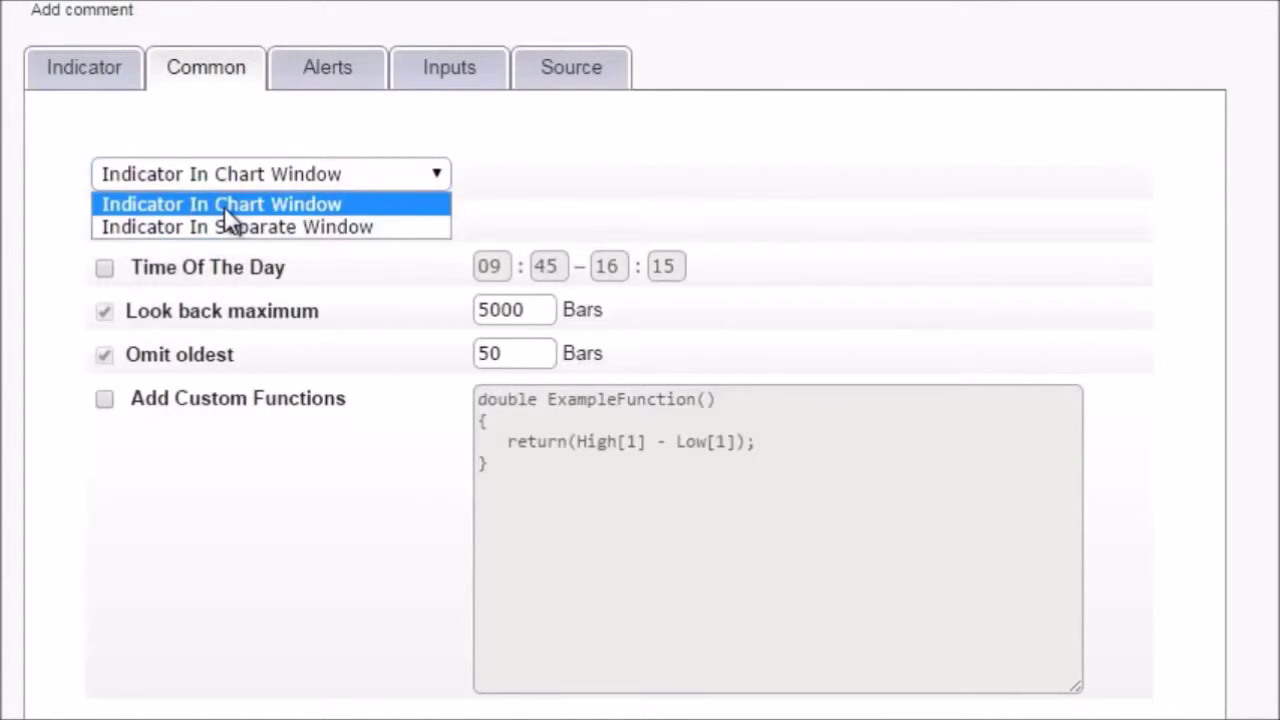
click(224, 206)
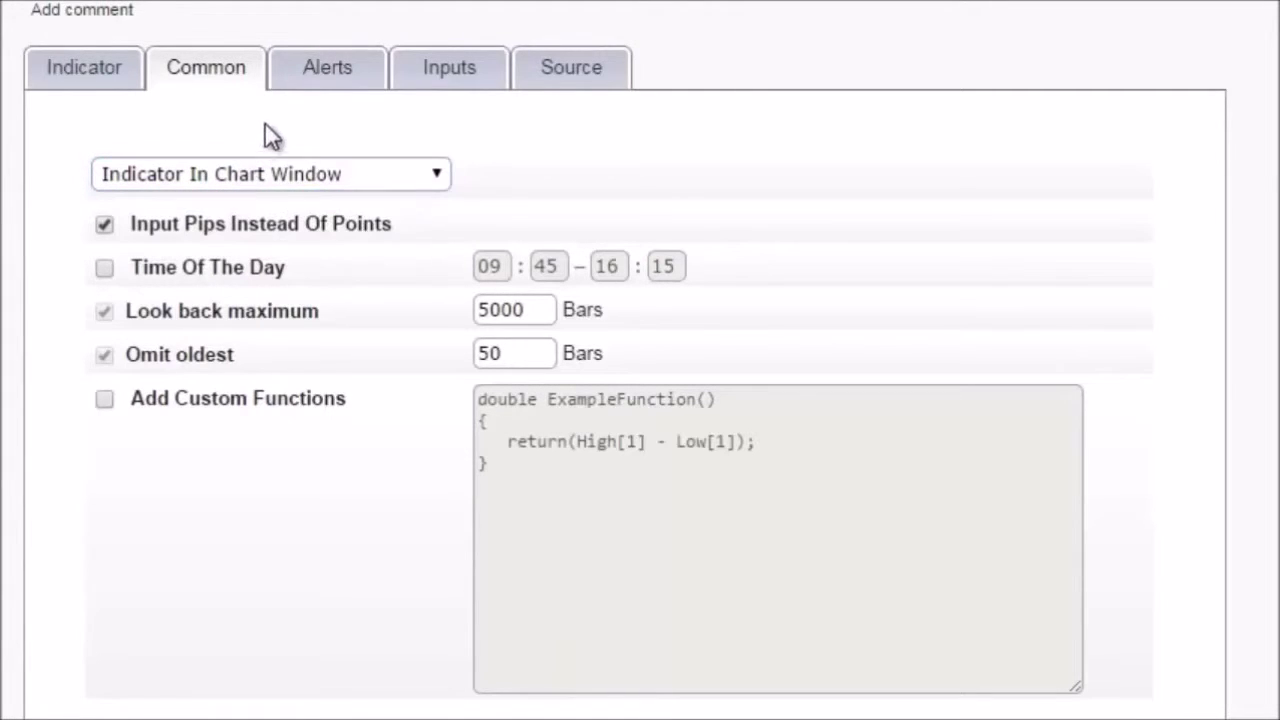
Enable audible alerts when the indicator paints and check the indicator's additional inputs
click(314, 86)
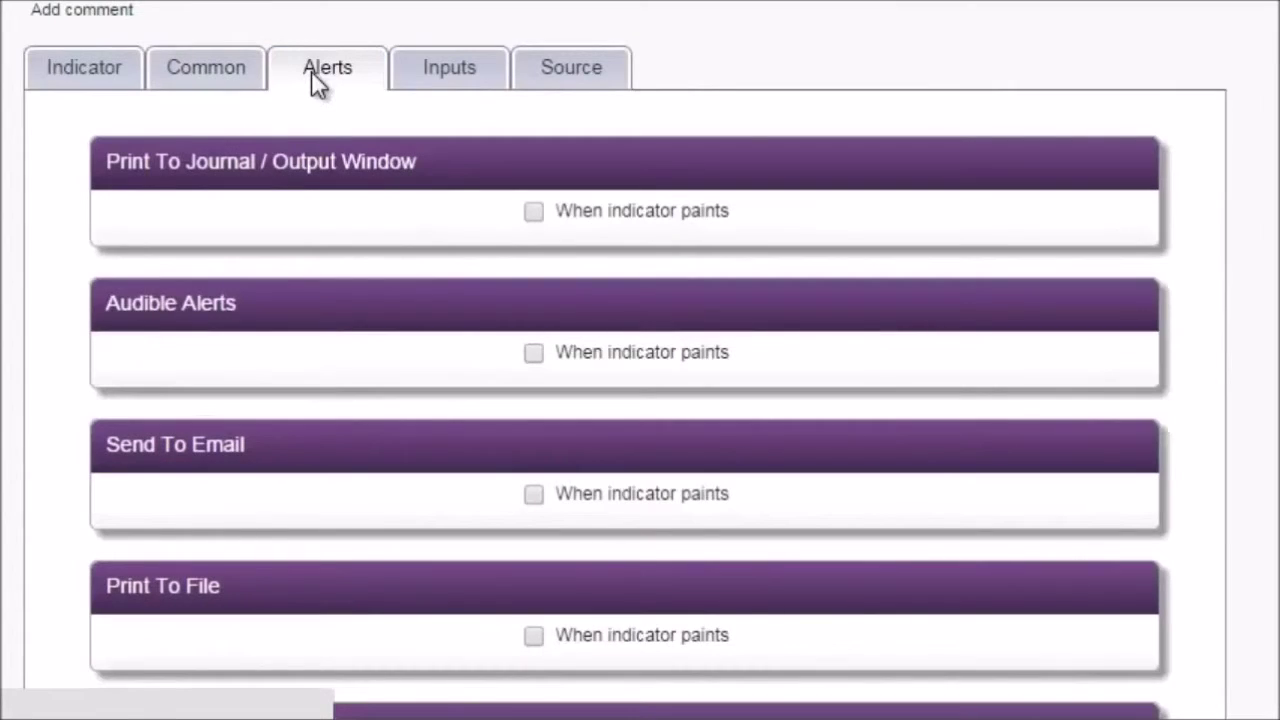
click(574, 353)
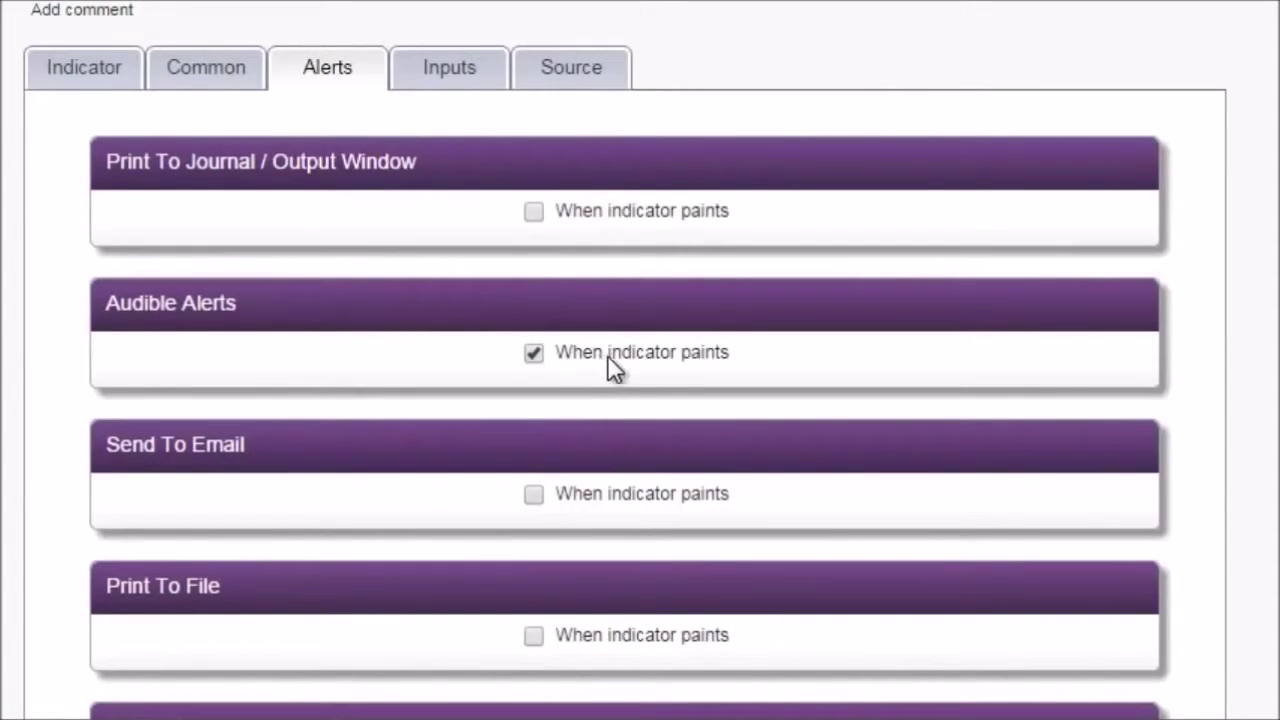
click(448, 80)
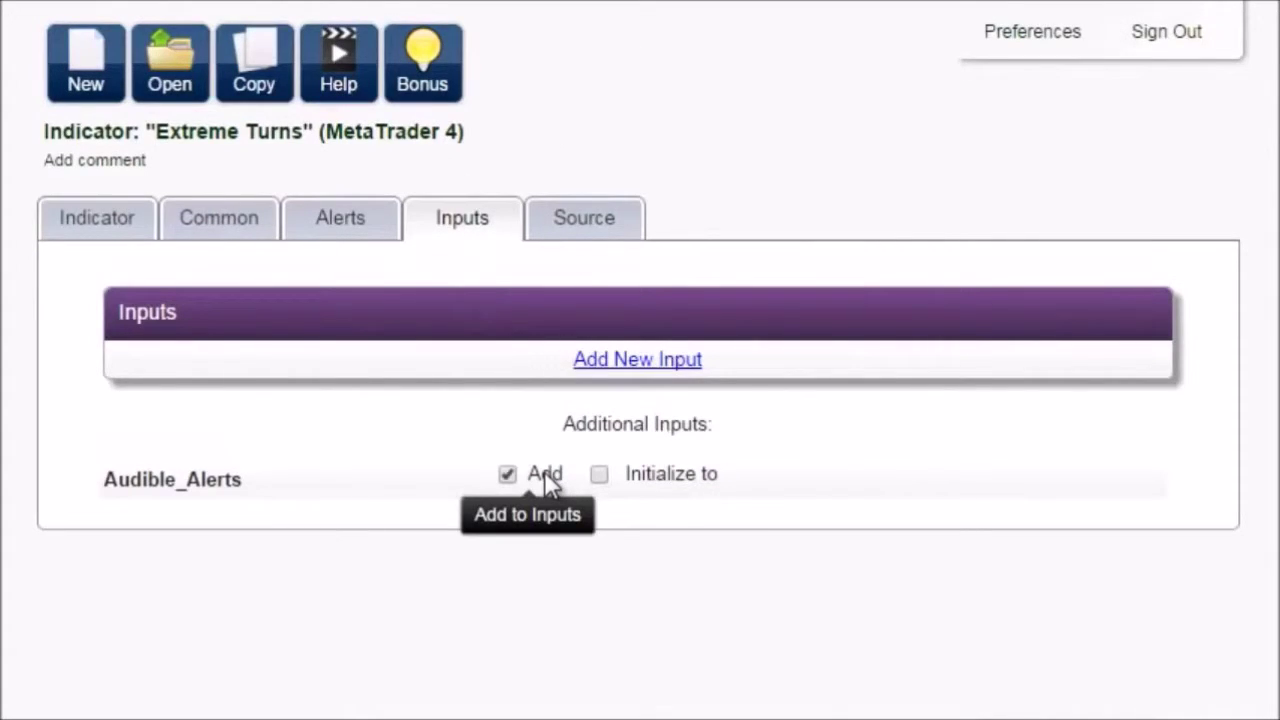
Review the generated source code of the Extreme Turns indicator and copy it
click(582, 232)
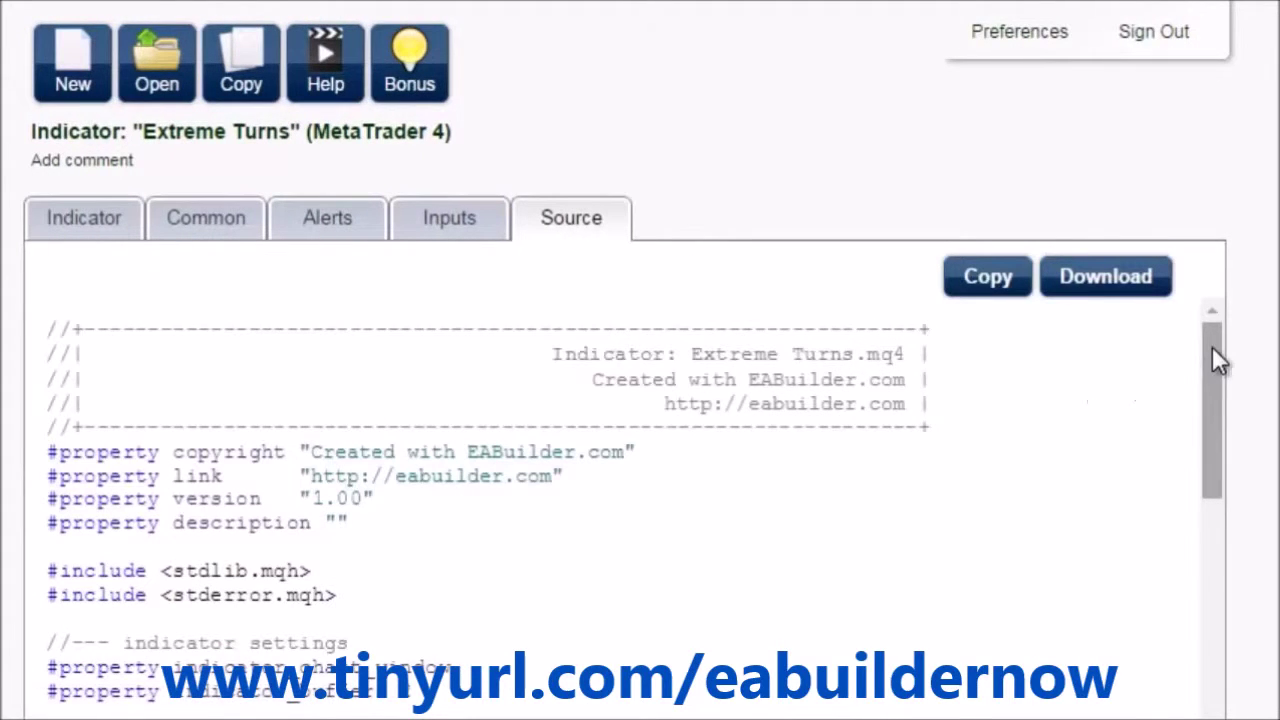
drag(1212, 346, 1208, 719)
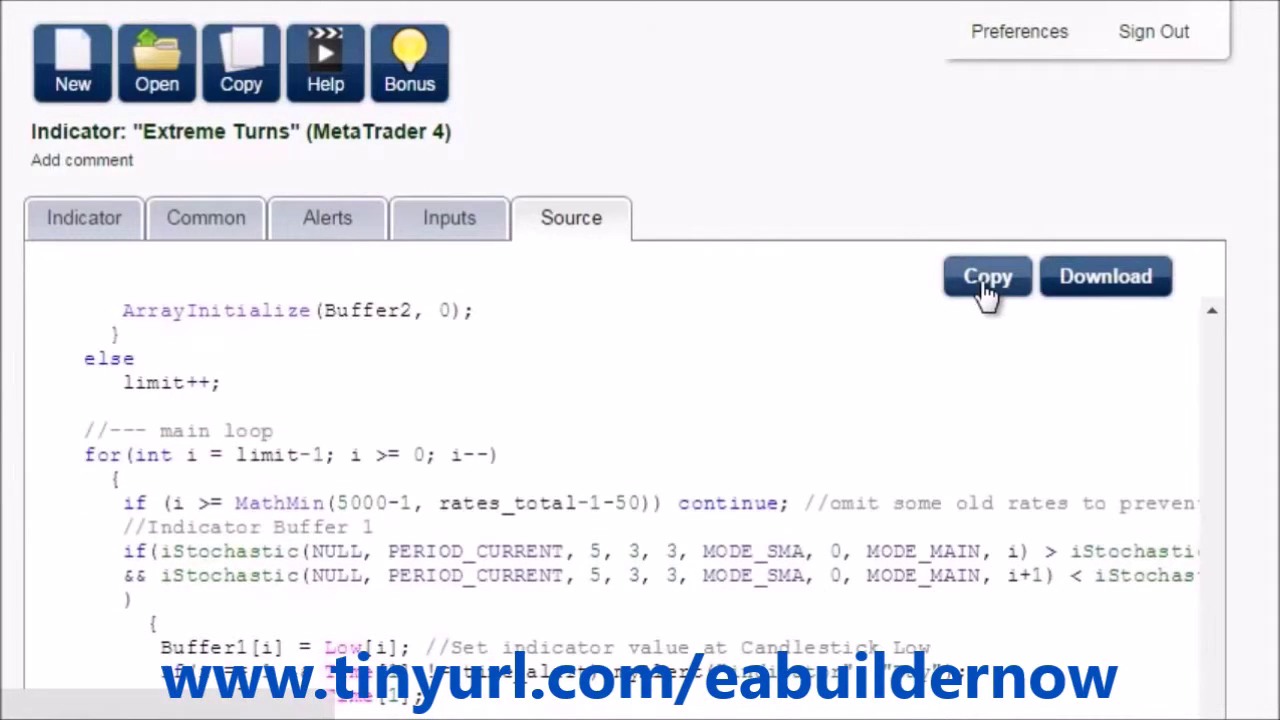
click(1020, 290)
click(1070, 295)
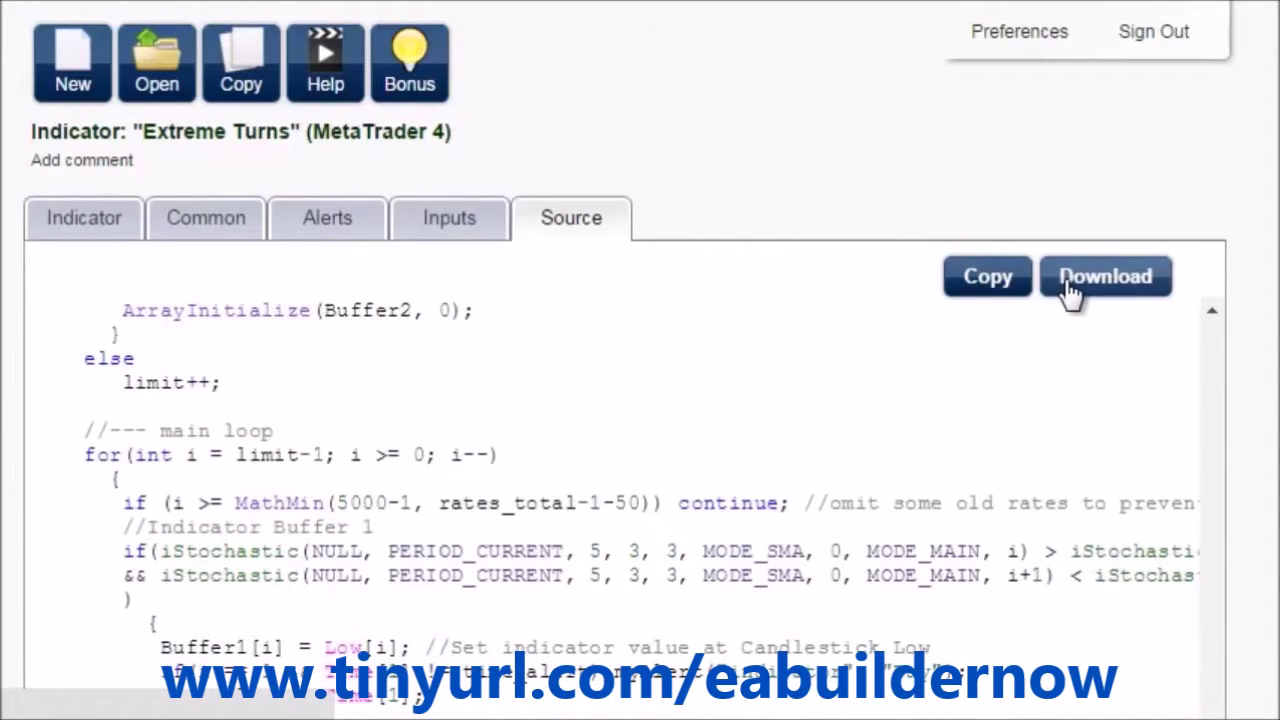
click(988, 285)
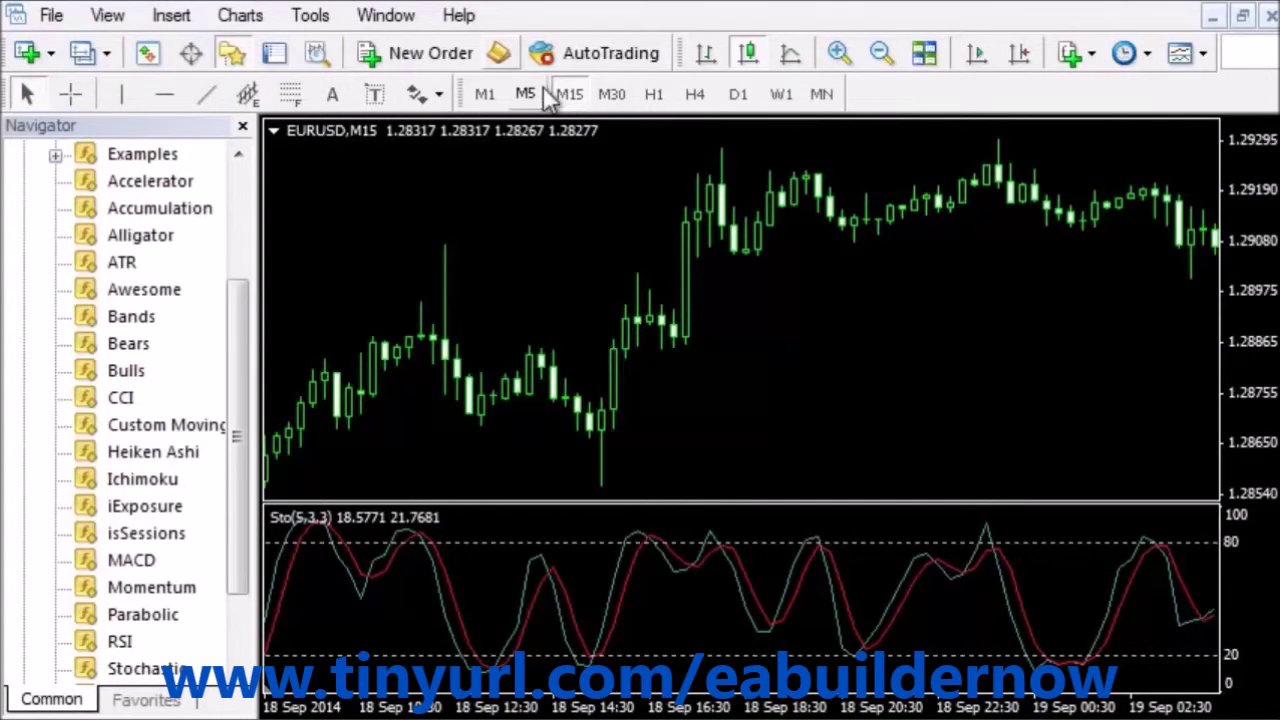
Switch to MetaEditor and set up a new Custom Indicator named "Extreme Turns" in Indicators, with the OnCalculate(...,open,high,low,close) event handler
click(498, 50)
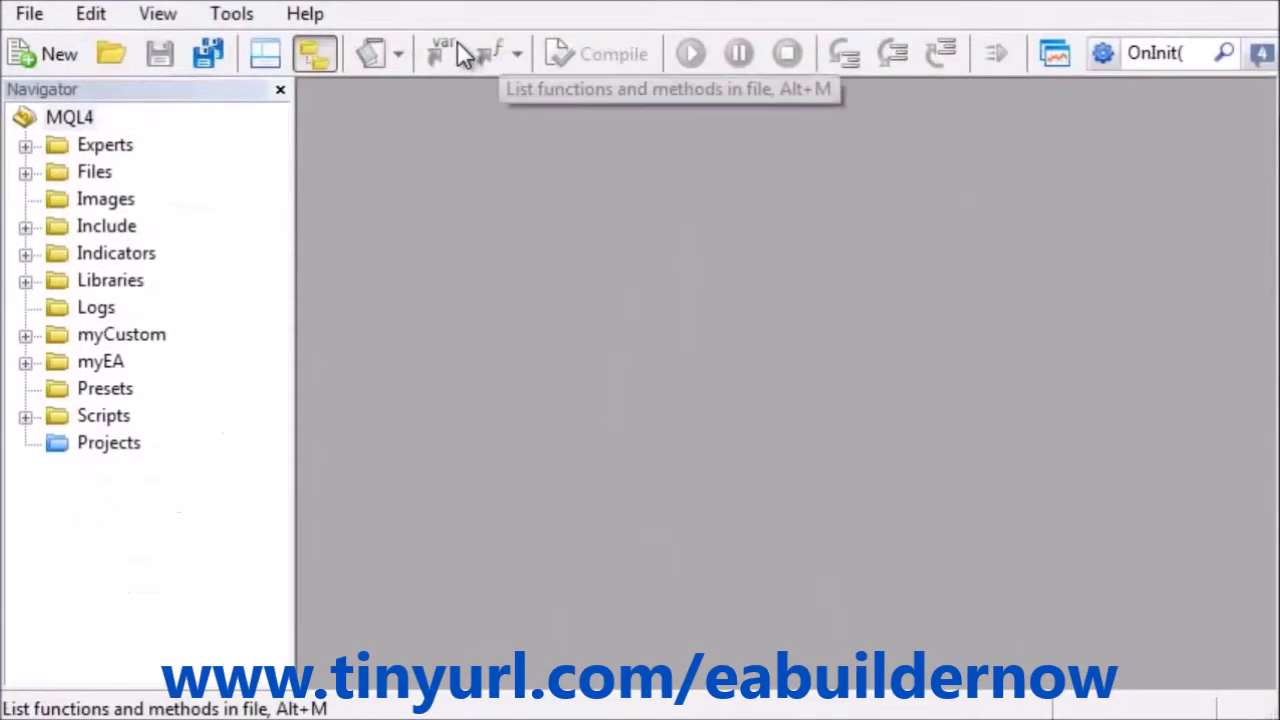
click(60, 52)
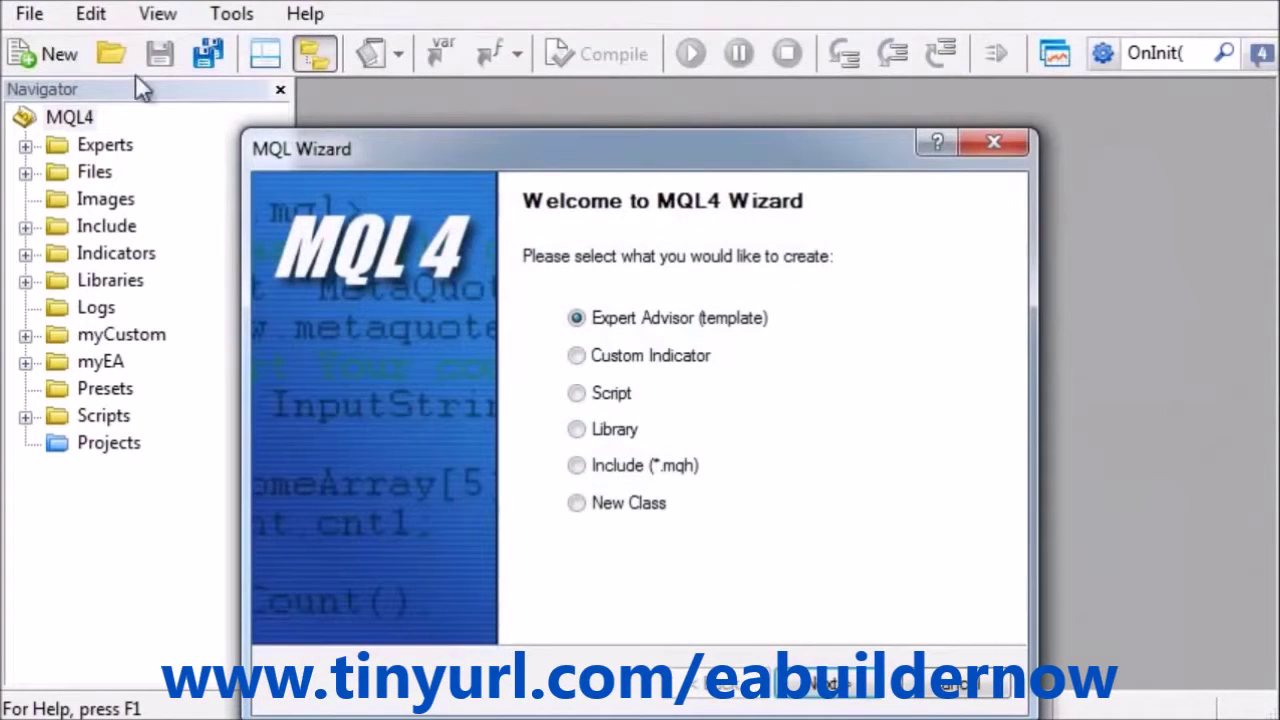
click(652, 356)
click(838, 690)
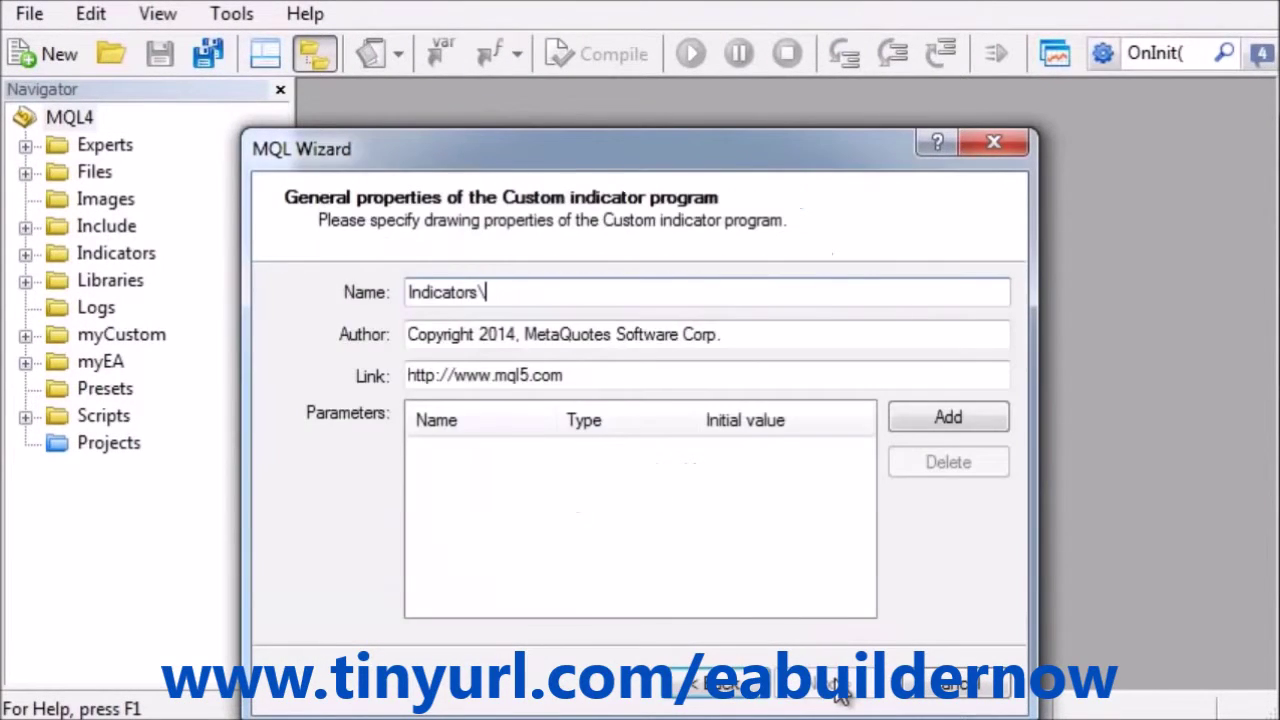
text(Extreme Turns)
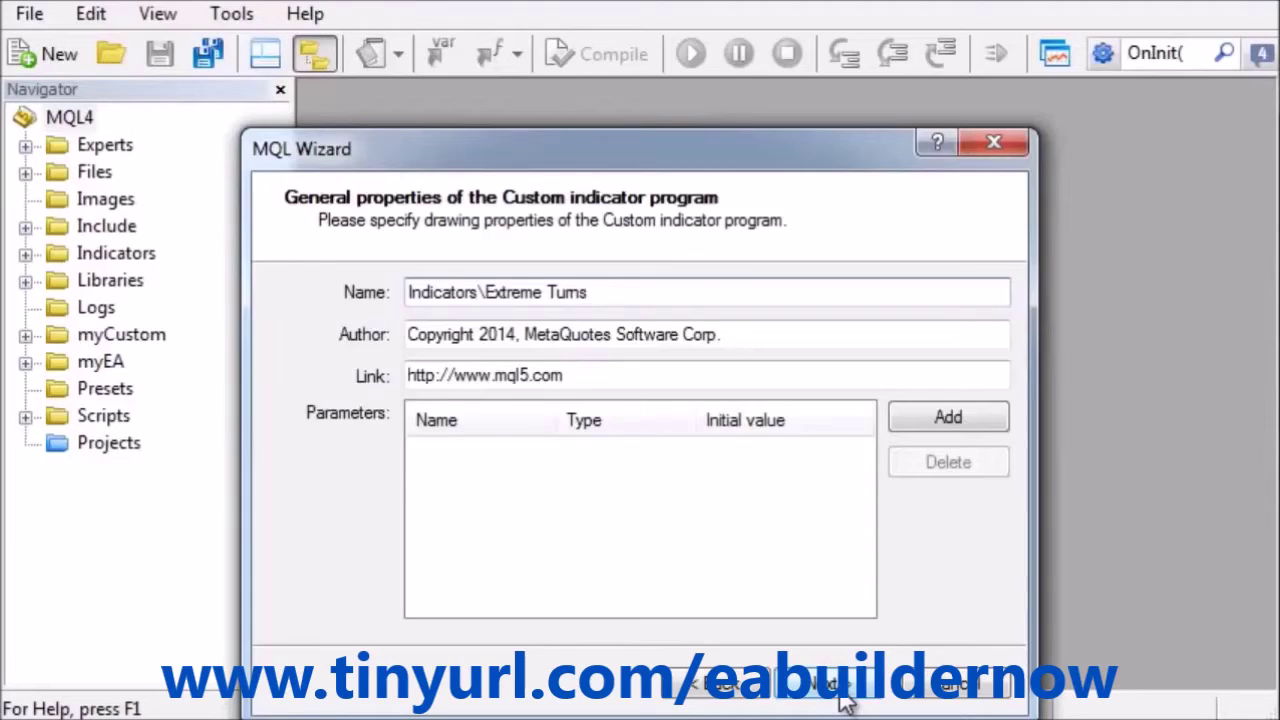
click(840, 692)
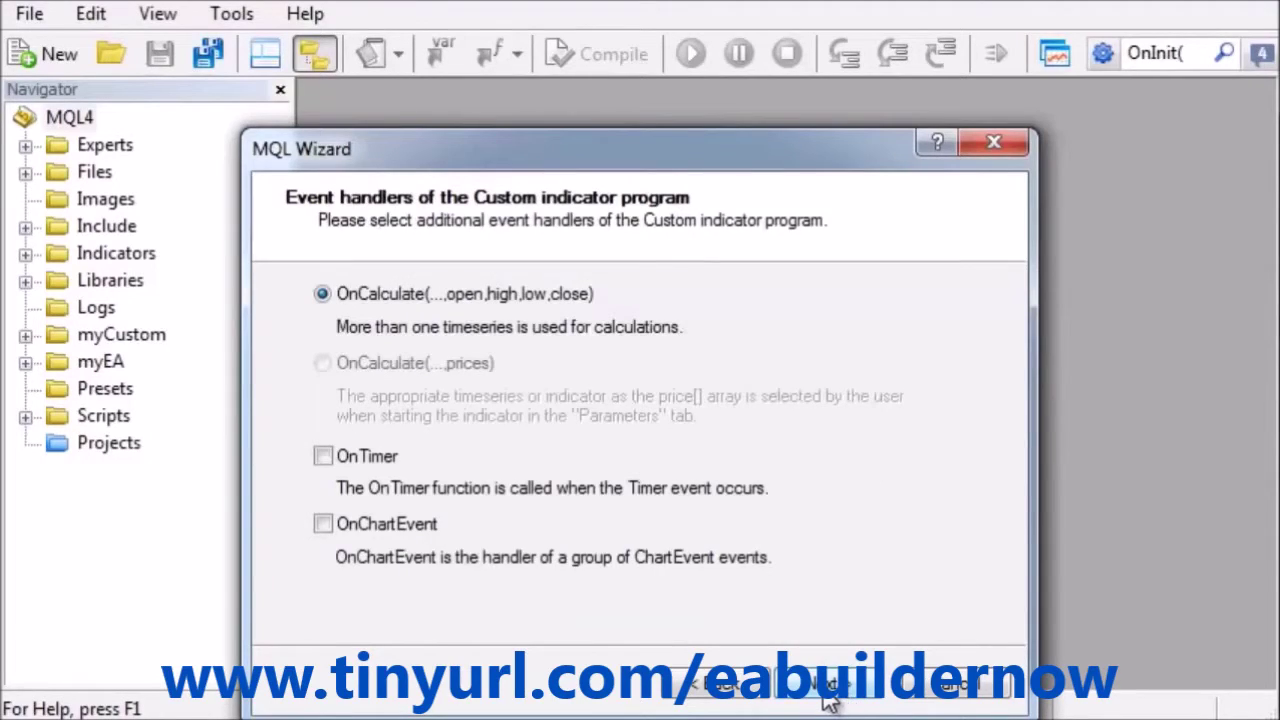
click(829, 695)
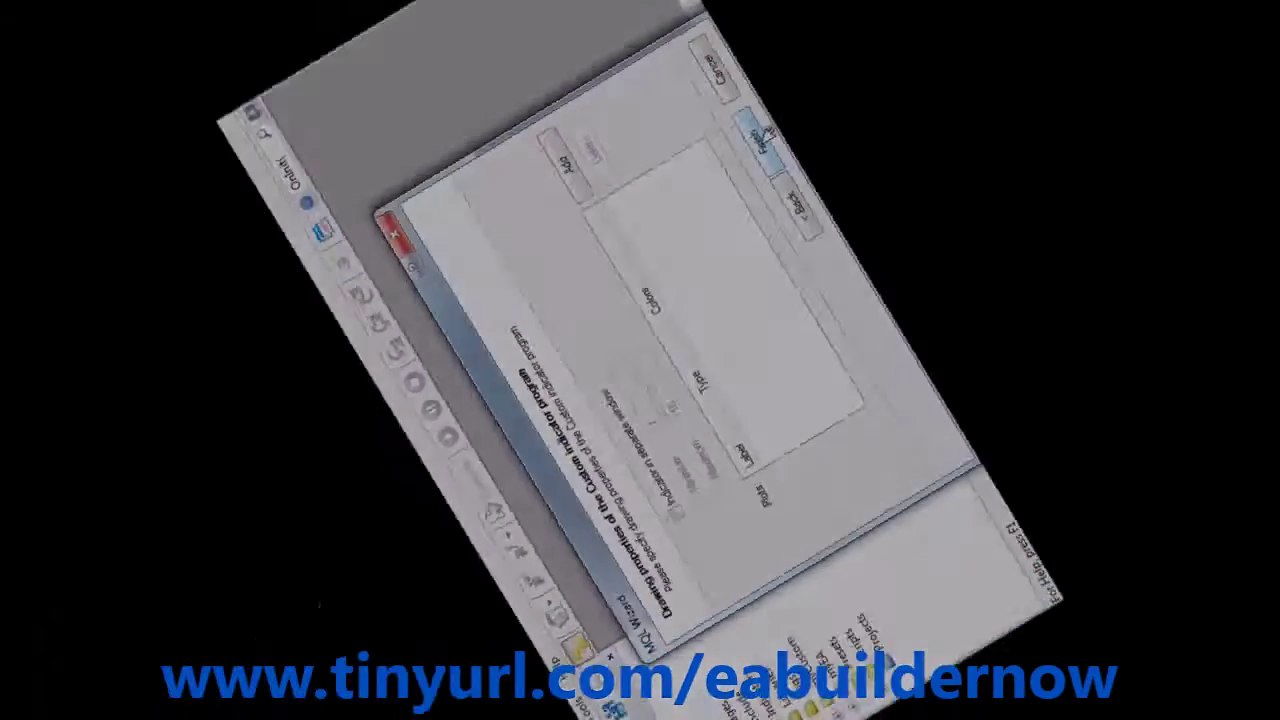